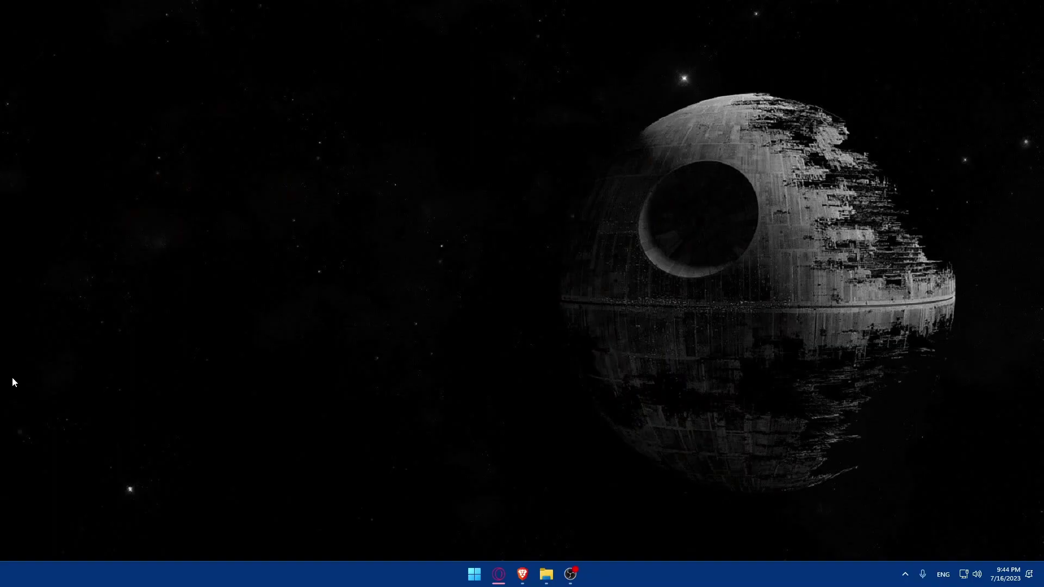
# Search the web for 'zohocrm' in Brave and open the top Zoho CRM result
pyautogui.click(522, 574)
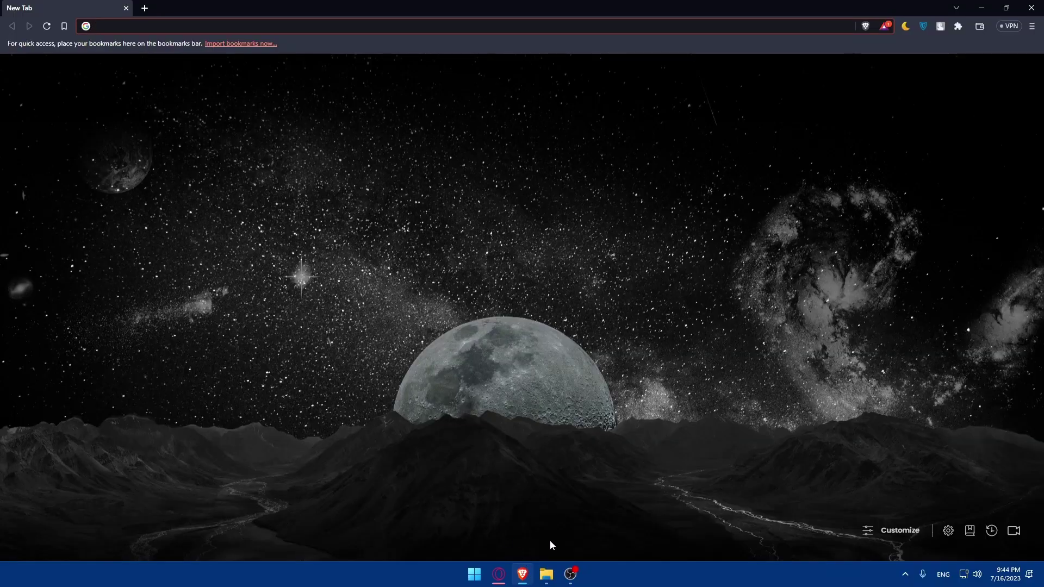
pyautogui.click(479, 376)
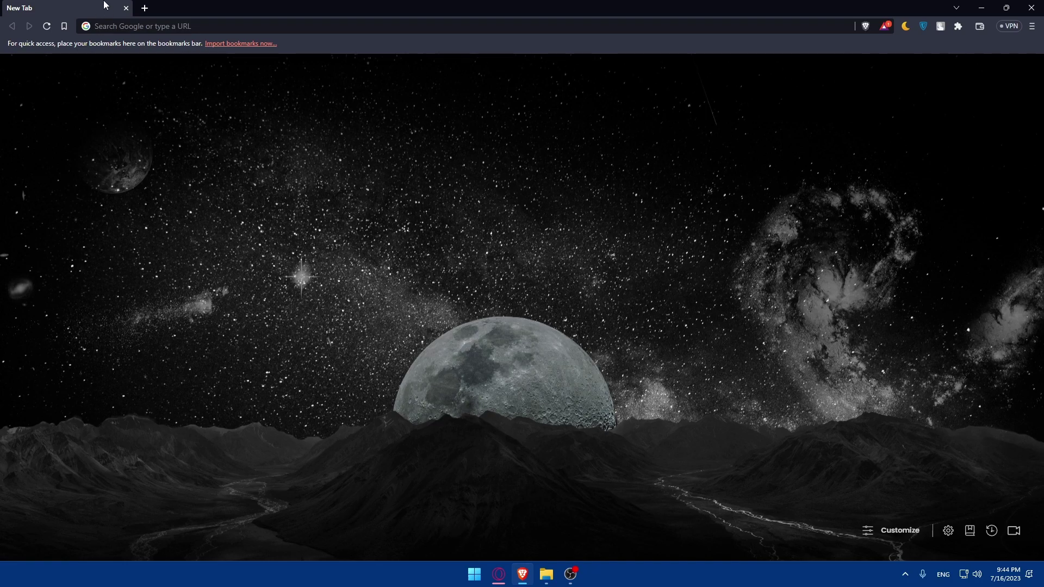
pyautogui.click(120, 25)
pyautogui.write('zoho')
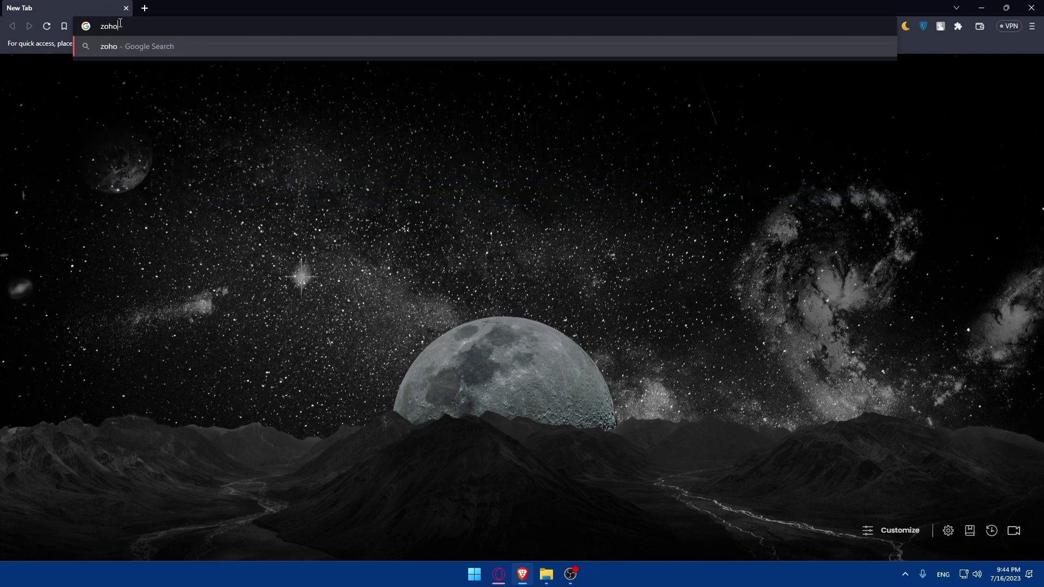
pyautogui.write('crm')
pyautogui.press('Return')
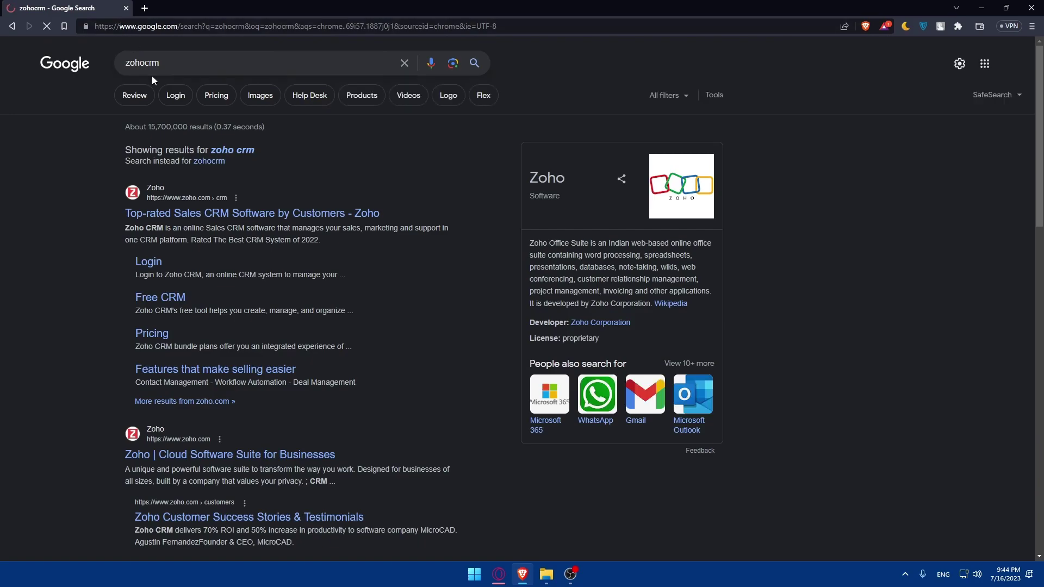
pyautogui.click(199, 223)
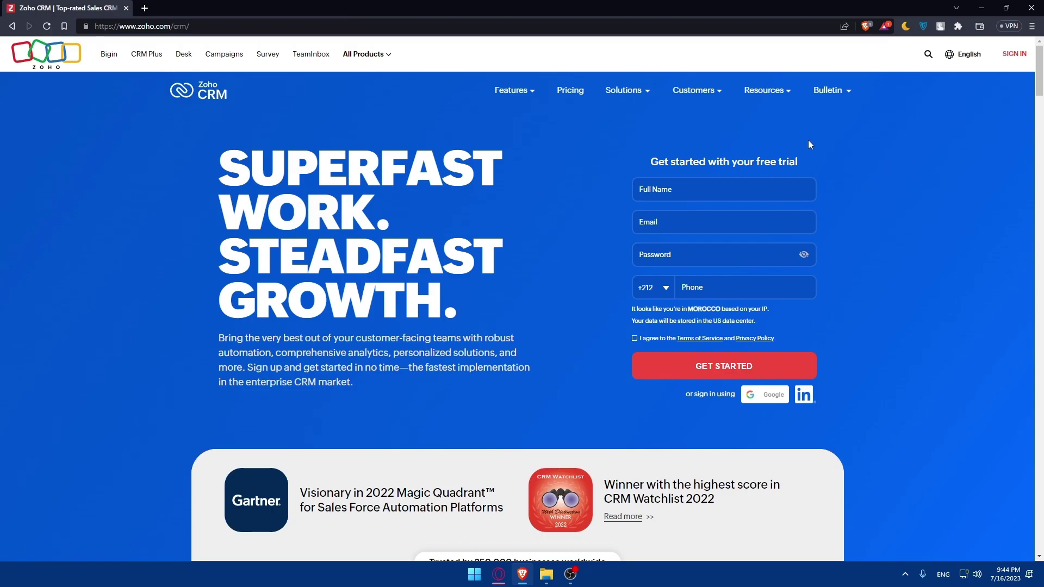
# Go from Zoho sign-in to Sign Up Now and choose signing up with Google
pyautogui.click(1012, 55)
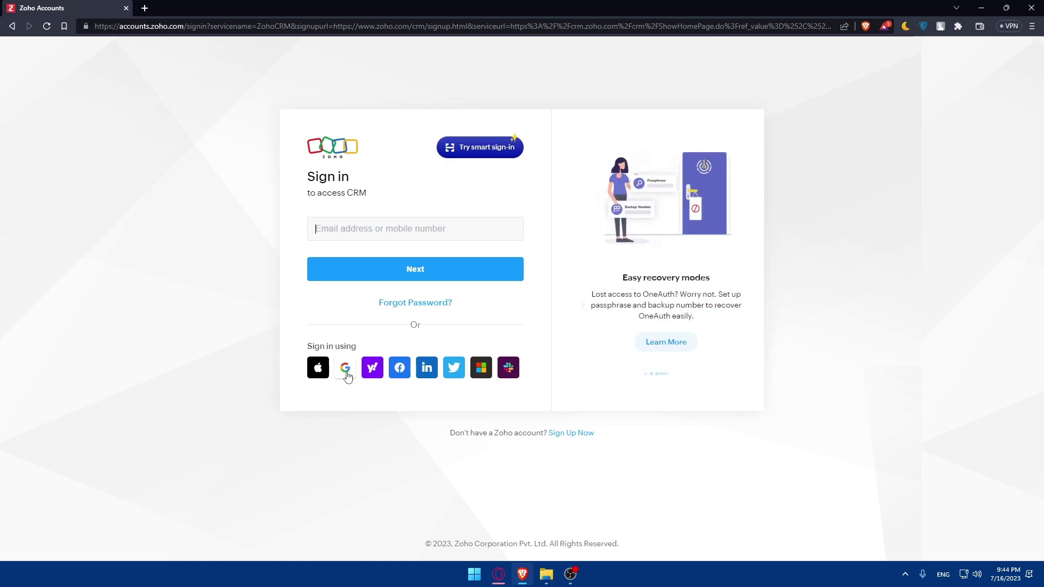
pyautogui.click(573, 436)
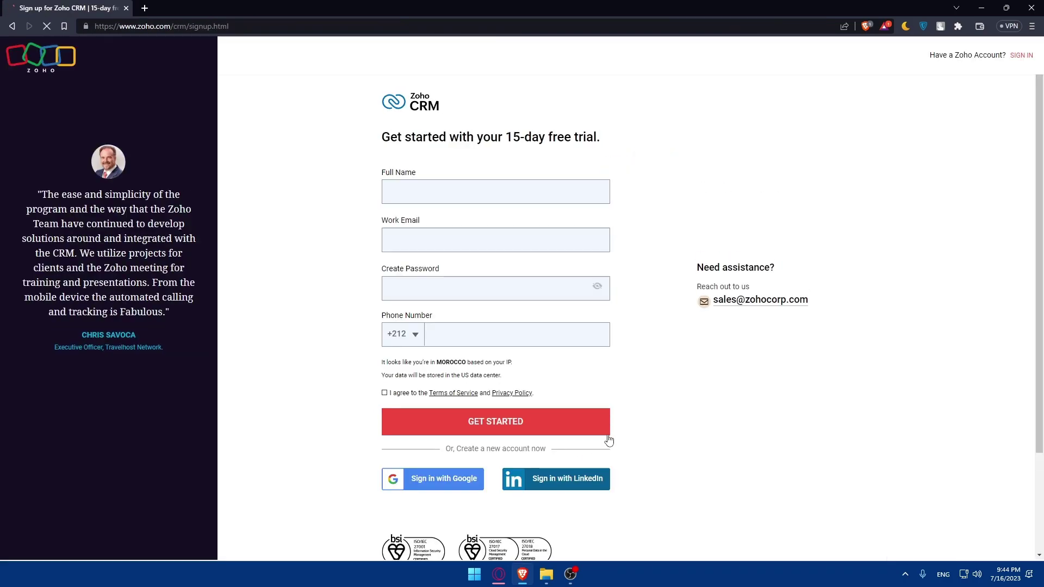
pyautogui.scroll(-2, 606, 438)
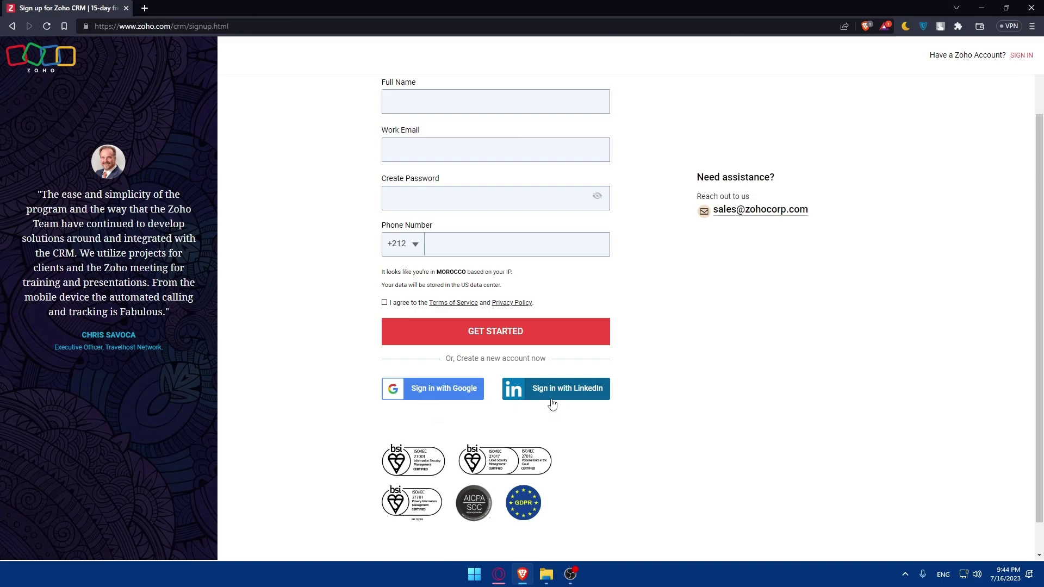
pyautogui.click(443, 397)
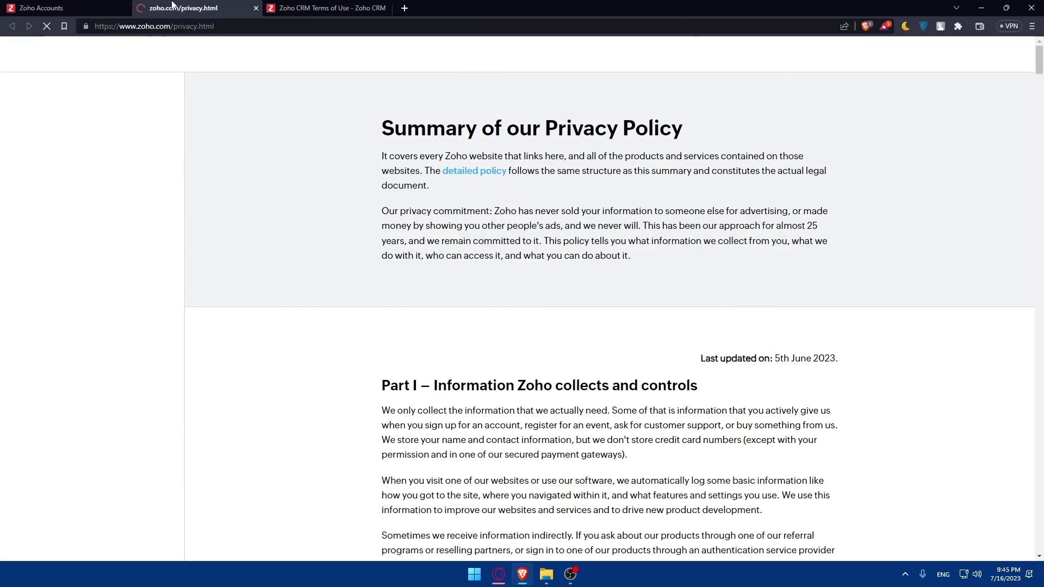
# Skim Zoho's Privacy Policy and Terms of Use tabs, closing the Terms of Use tab
pyautogui.click(325, 8)
pyautogui.scroll(-10, 420, 246)
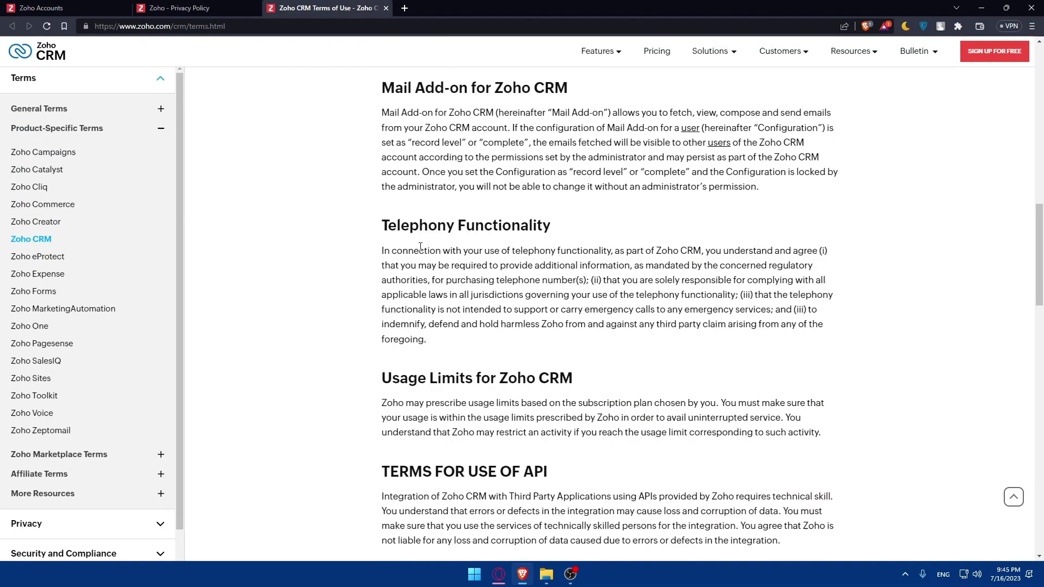
pyautogui.scroll(-10, 421, 246)
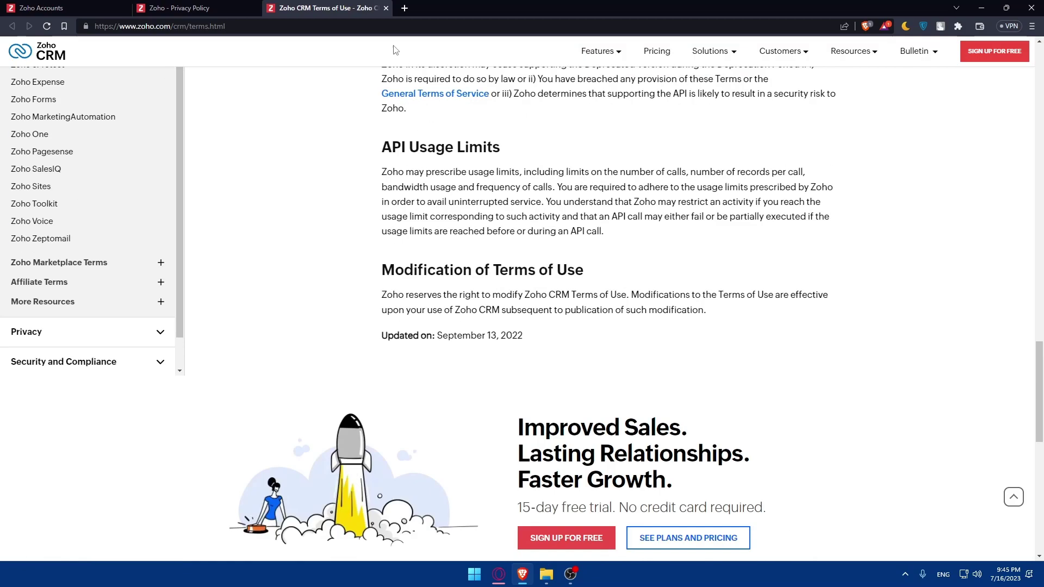
pyautogui.click(386, 8)
pyautogui.scroll(-15, 489, 261)
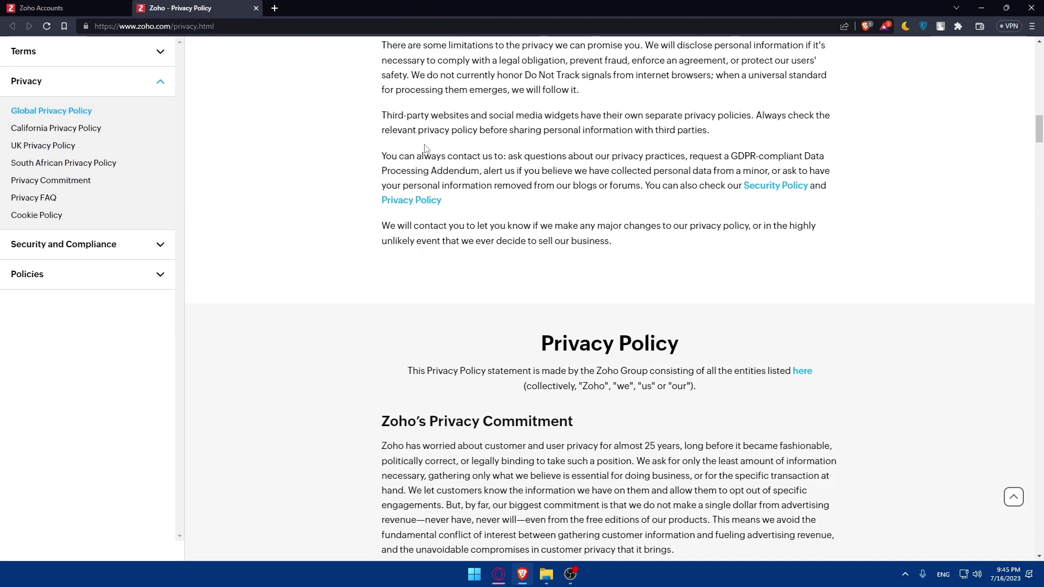
# Close the Privacy Policy tab, agree to the terms, and choose to link an existing account
pyautogui.click(253, 8)
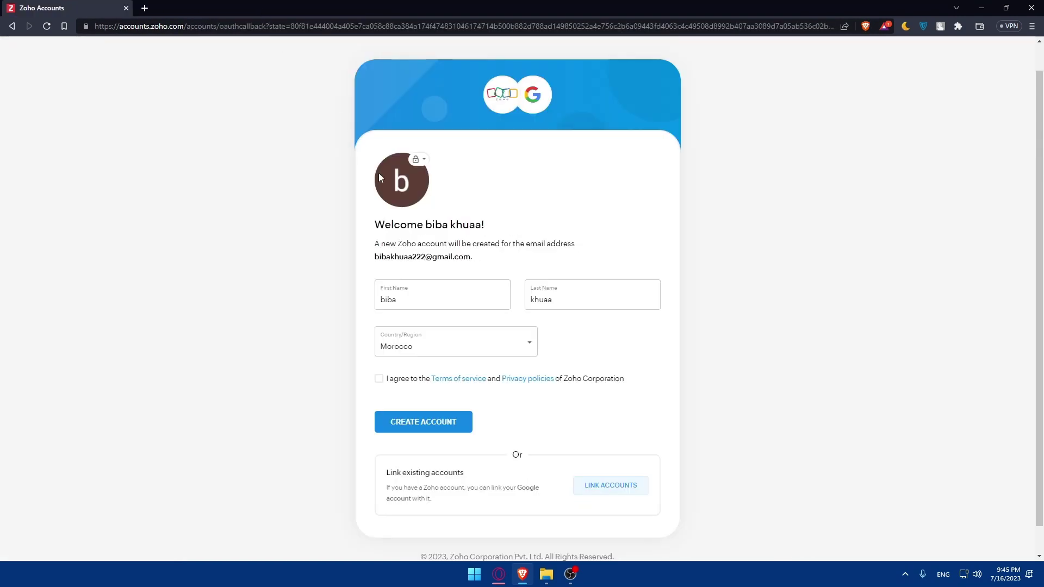
pyautogui.click(379, 380)
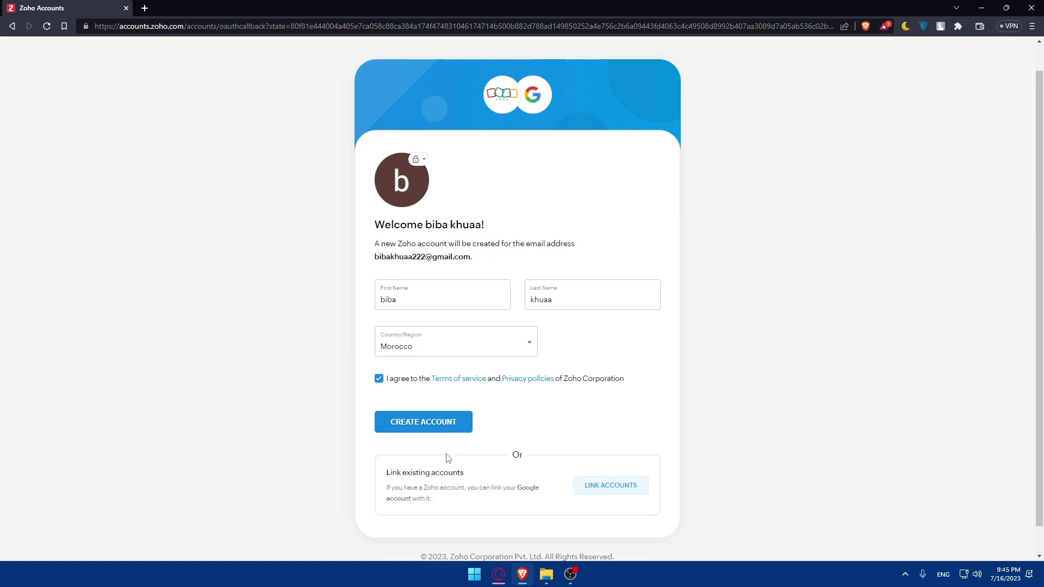
pyautogui.click(612, 486)
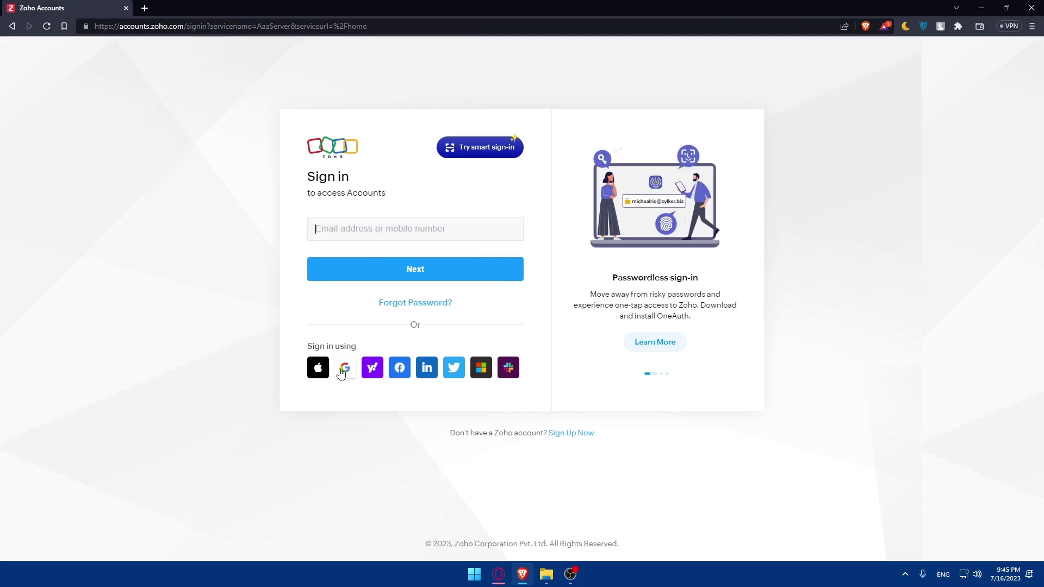
# Sign in with the Google account, accept the terms, create the Zoho account, and review the Profile page
pyautogui.click(346, 370)
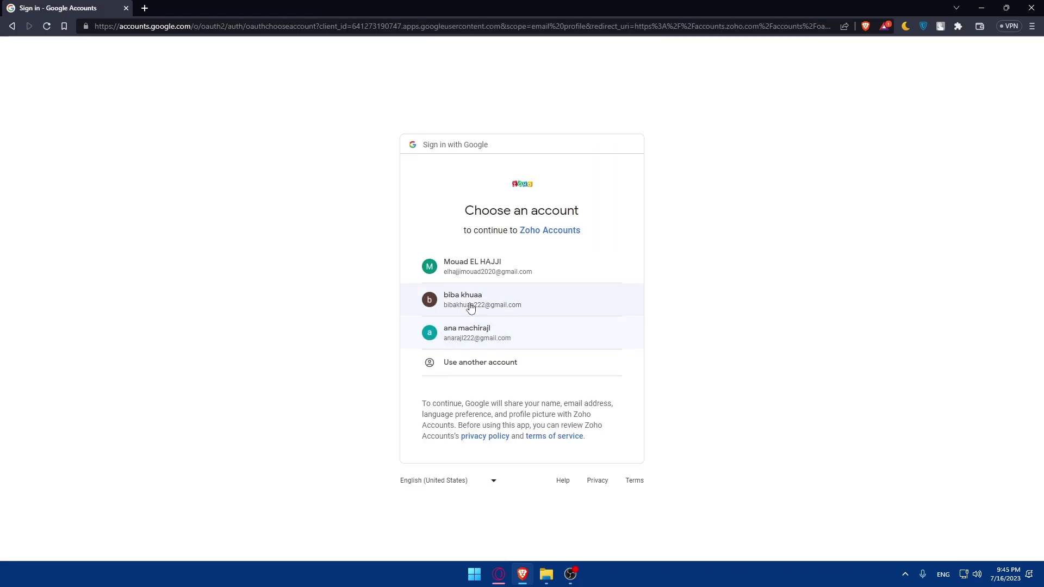
pyautogui.click(470, 303)
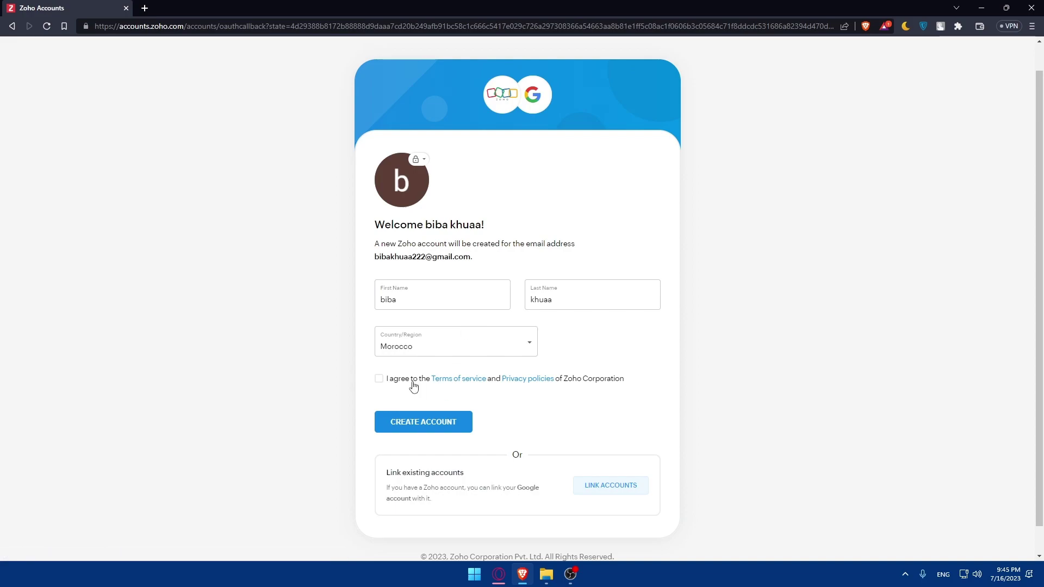
pyautogui.click(380, 379)
pyautogui.click(415, 429)
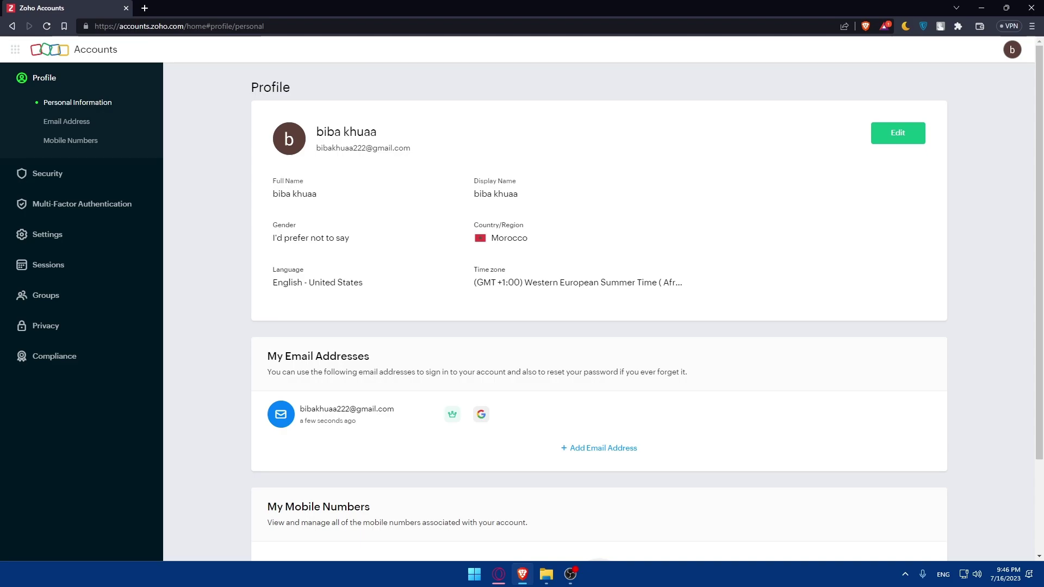
pyautogui.scroll(-2, 514, 298)
pyautogui.scroll(2, 517, 294)
pyautogui.scroll(-2, 377, 298)
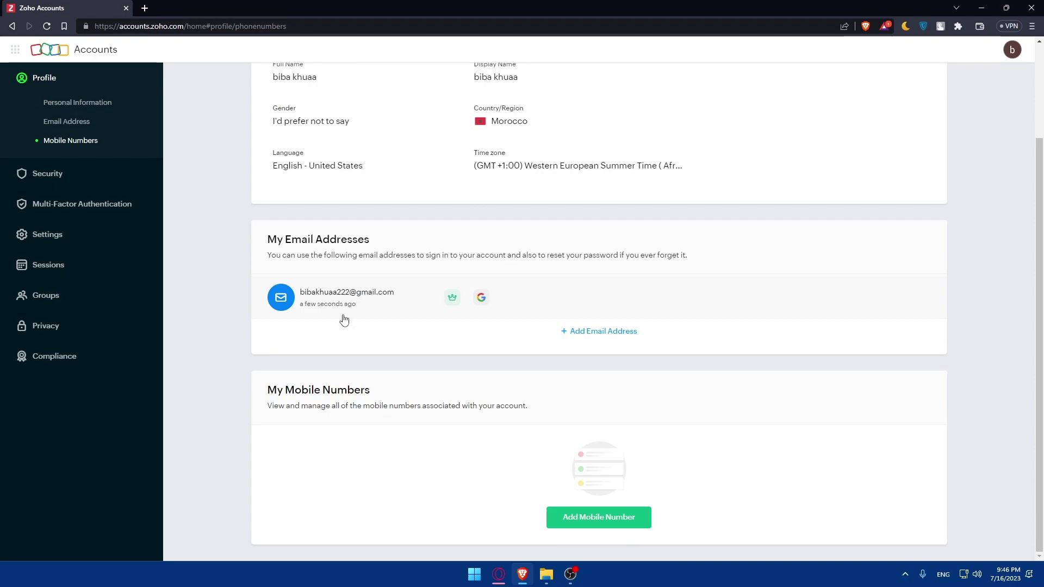
# Open the Zoho apps launcher and scroll to WorkDrive under Email & Collaboration
pyautogui.click(52, 298)
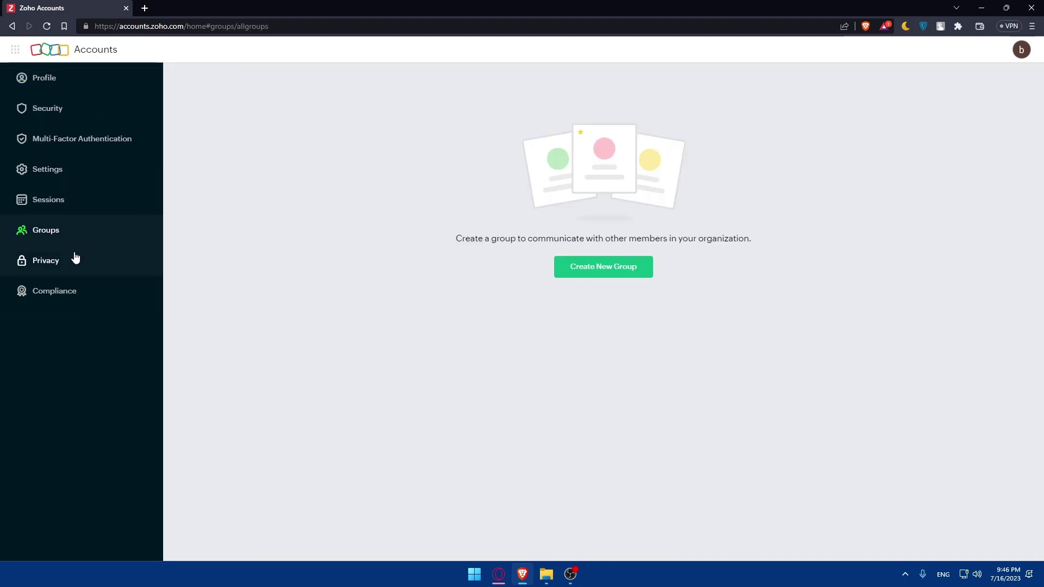
pyautogui.click(41, 76)
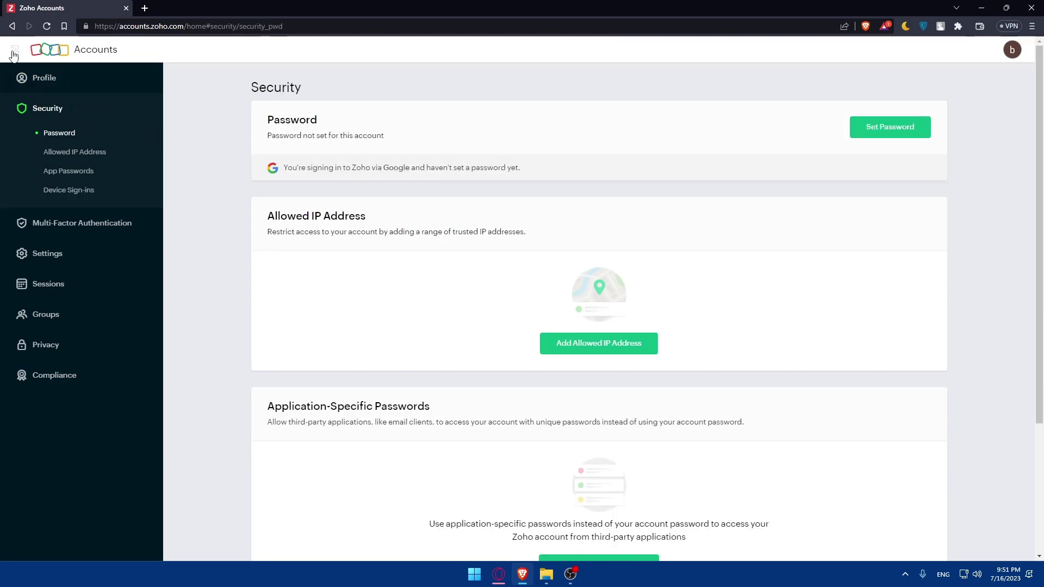
pyautogui.click(14, 52)
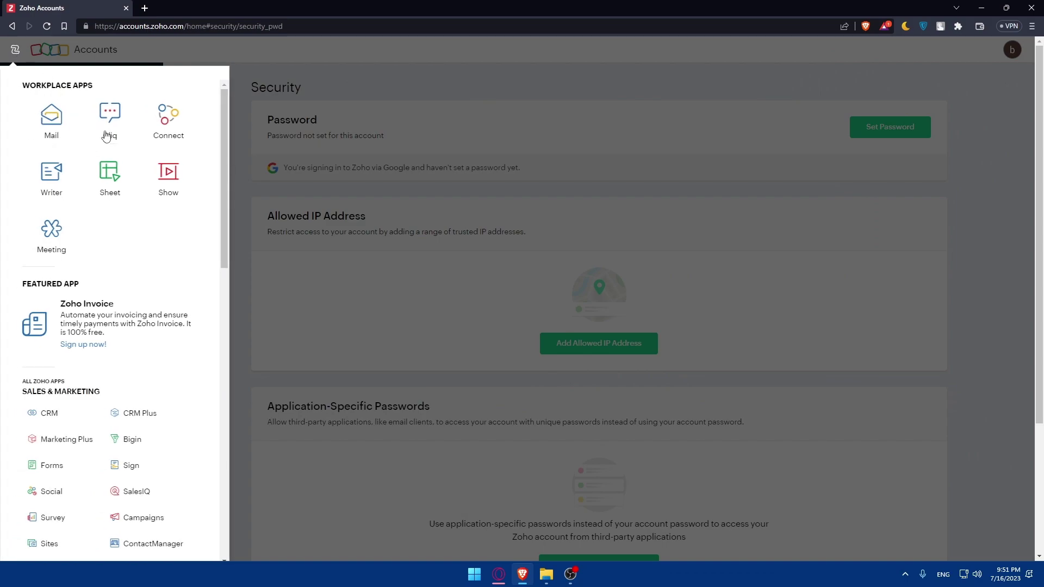
pyautogui.scroll(-5, 136, 212)
pyautogui.scroll(5, 141, 226)
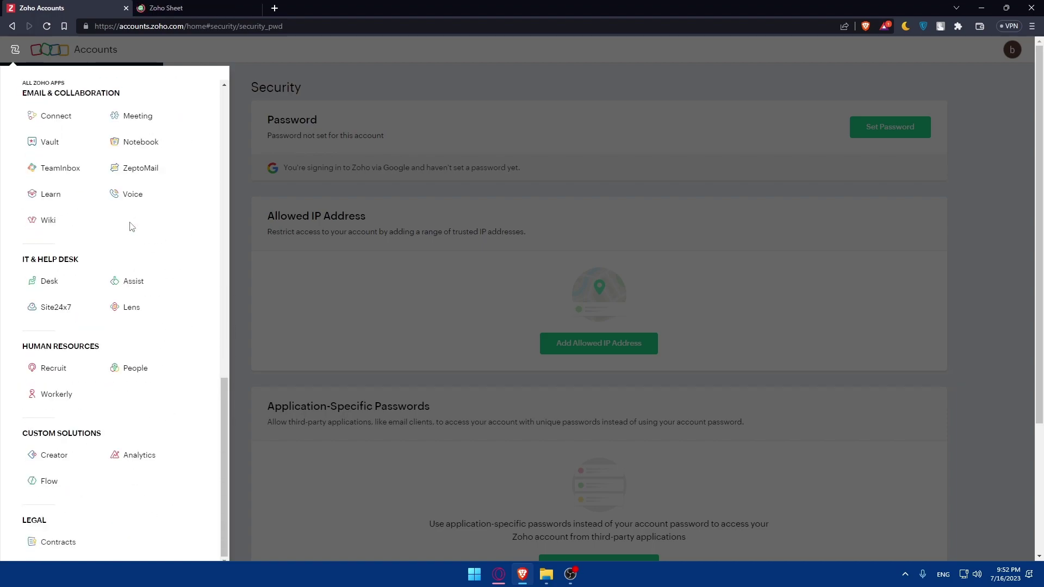
pyautogui.scroll(2, 130, 225)
pyautogui.scroll(2, 130, 225)
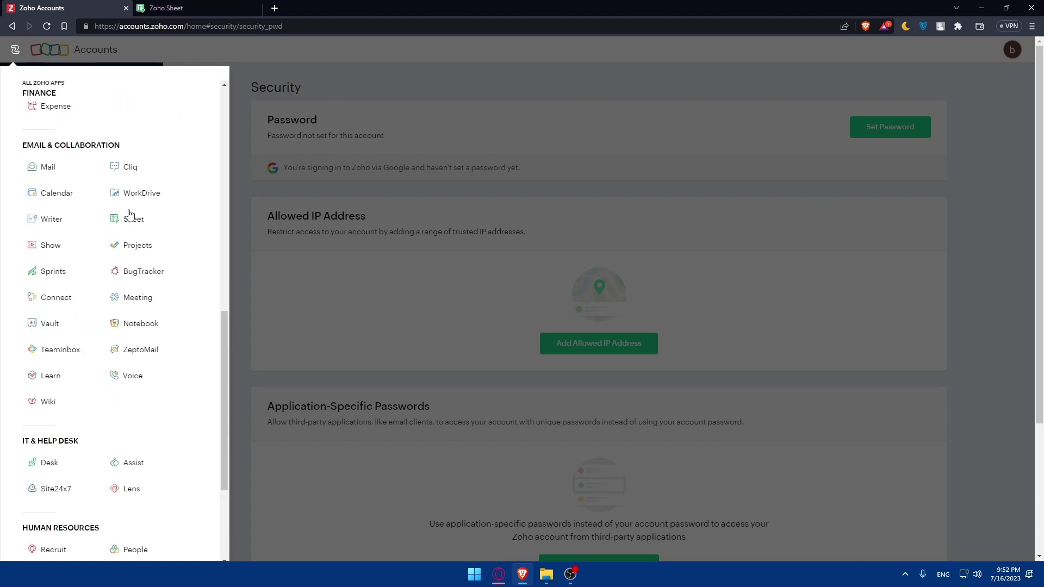
# Launch WorkDrive and close the stray Zoho Sheet tab
pyautogui.click(128, 197)
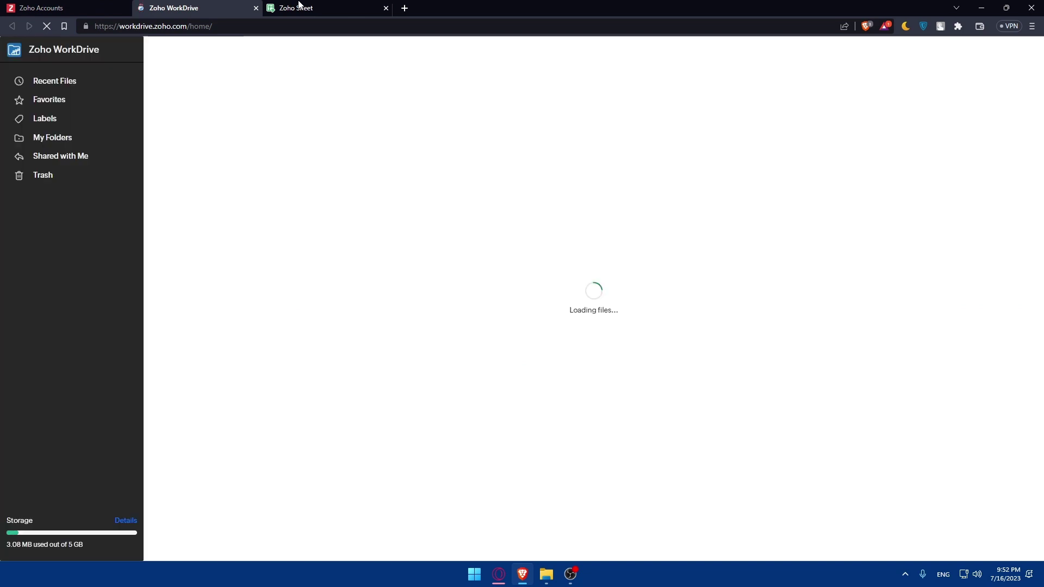
pyautogui.click(358, 6)
pyautogui.click(386, 7)
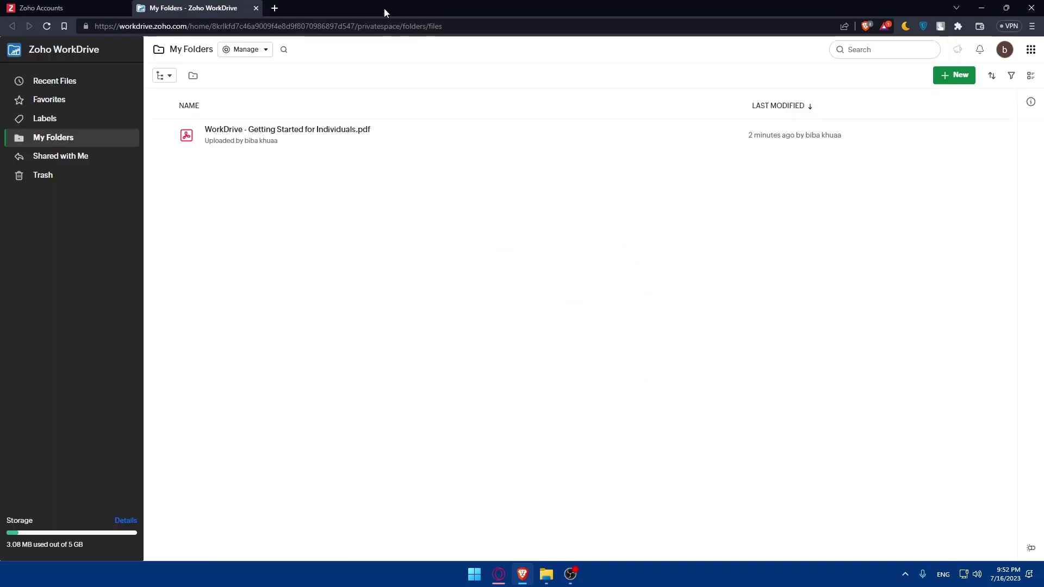
# Search the Zoho apps list for 'contact' to find ContactManager
pyautogui.click(1031, 50)
pyautogui.click(1031, 50)
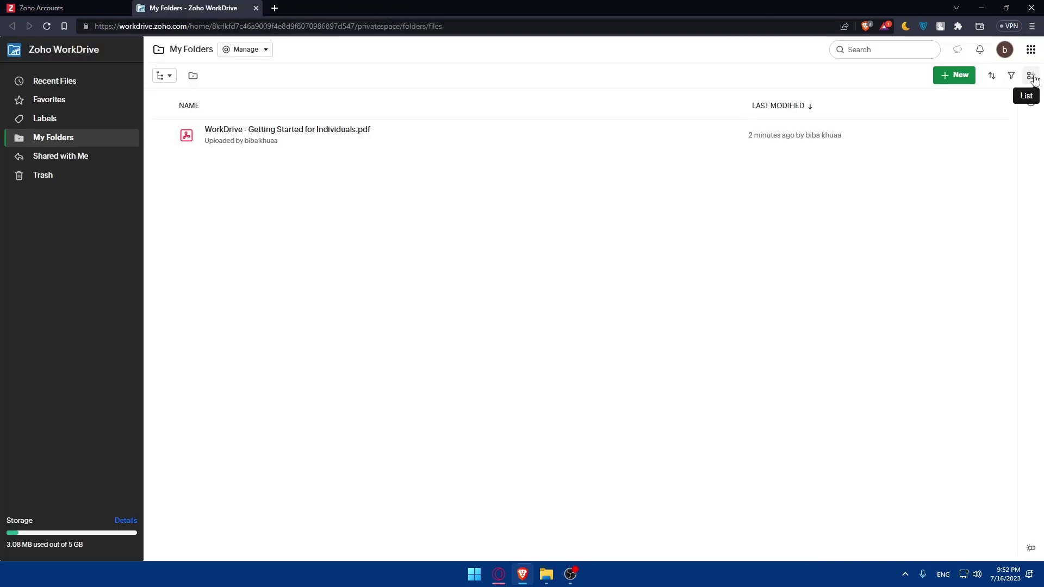
pyautogui.click(1031, 49)
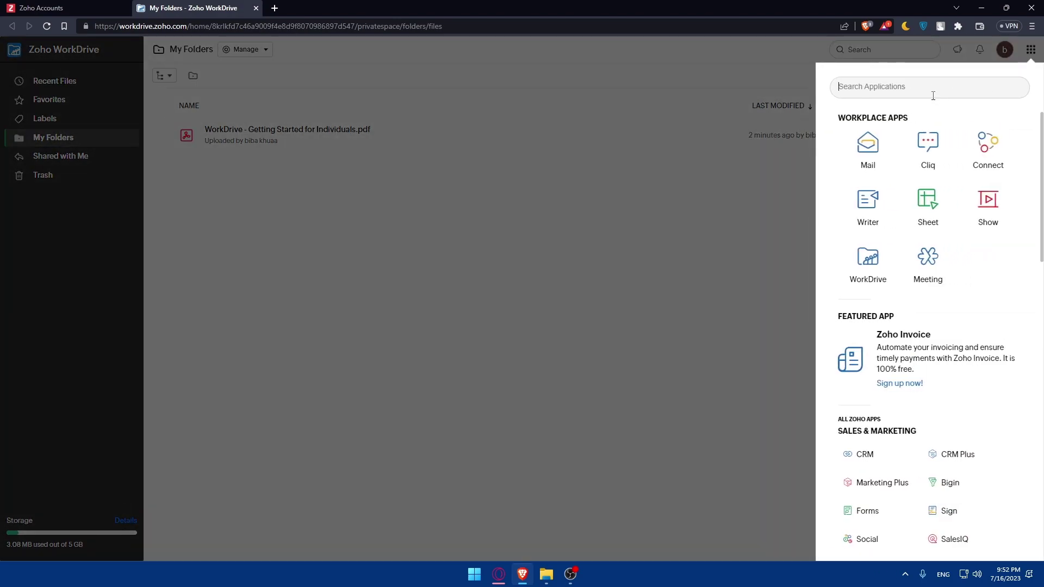
pyautogui.write('cona')
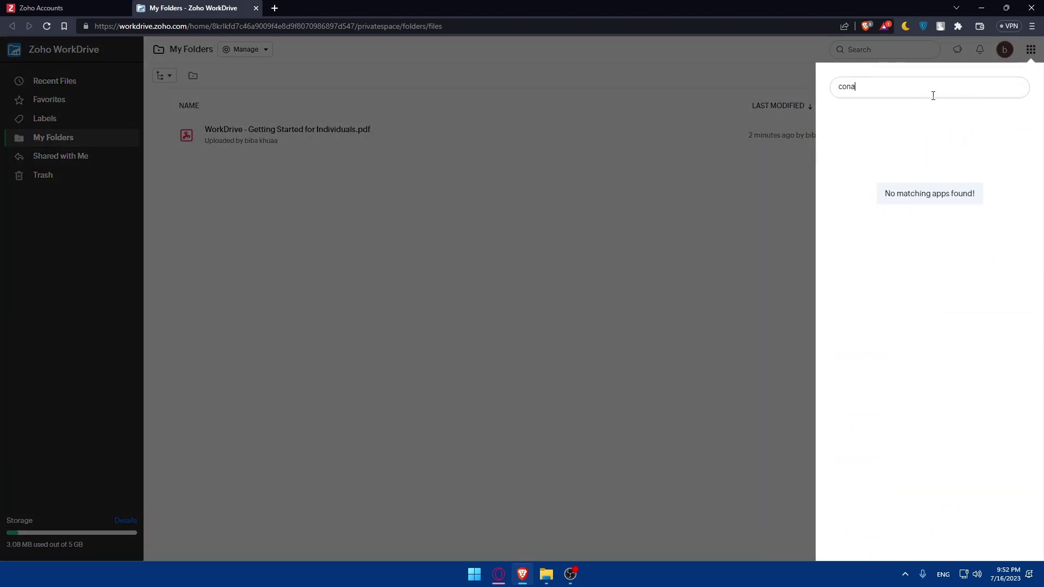
pyautogui.press('BackSpace')
pyautogui.write('ntact')
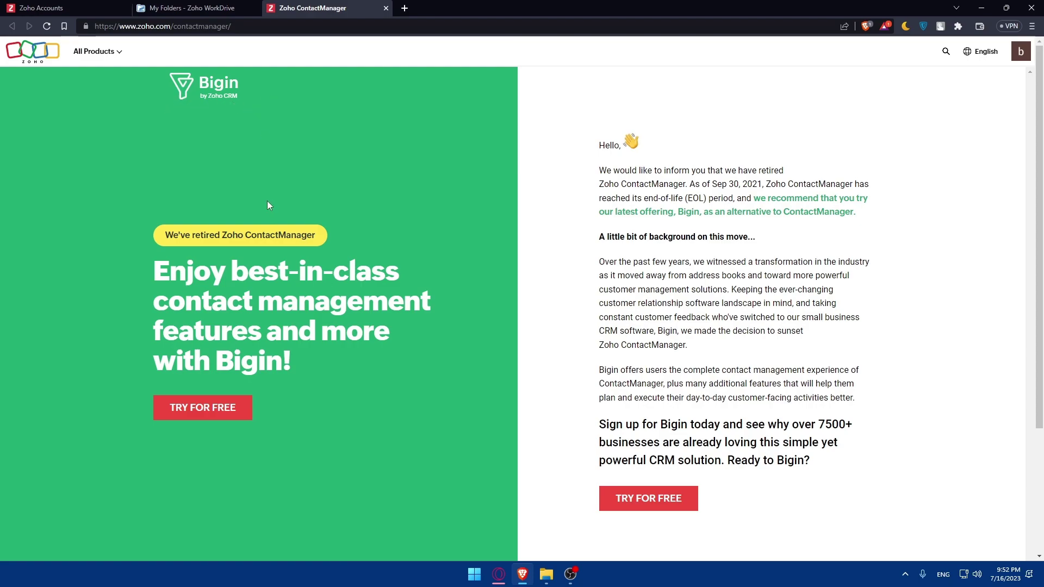
# Start Bigin's free trial and continue with the Google account
pyautogui.click(631, 496)
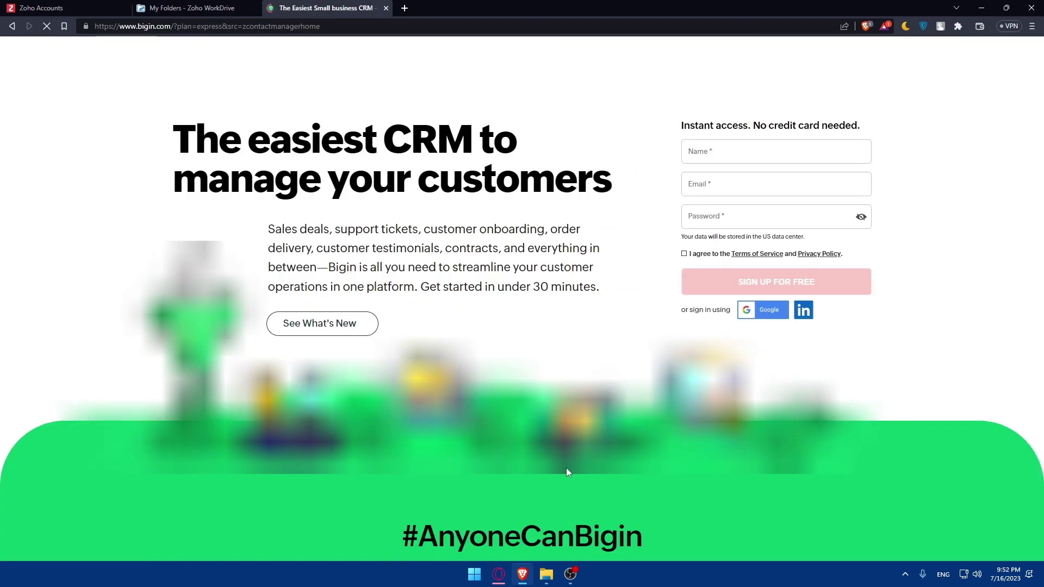
pyautogui.click(764, 309)
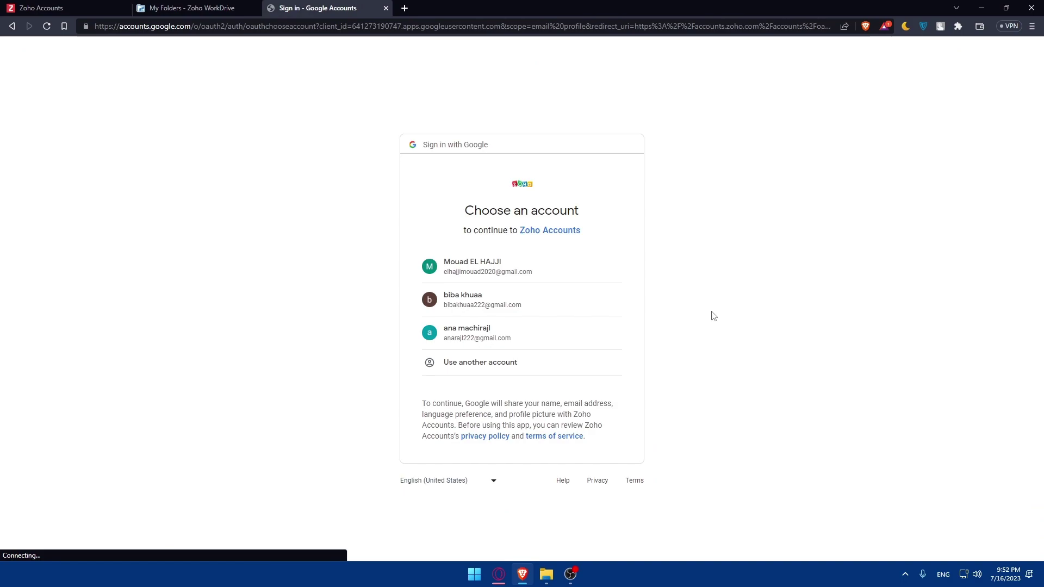
pyautogui.click(513, 308)
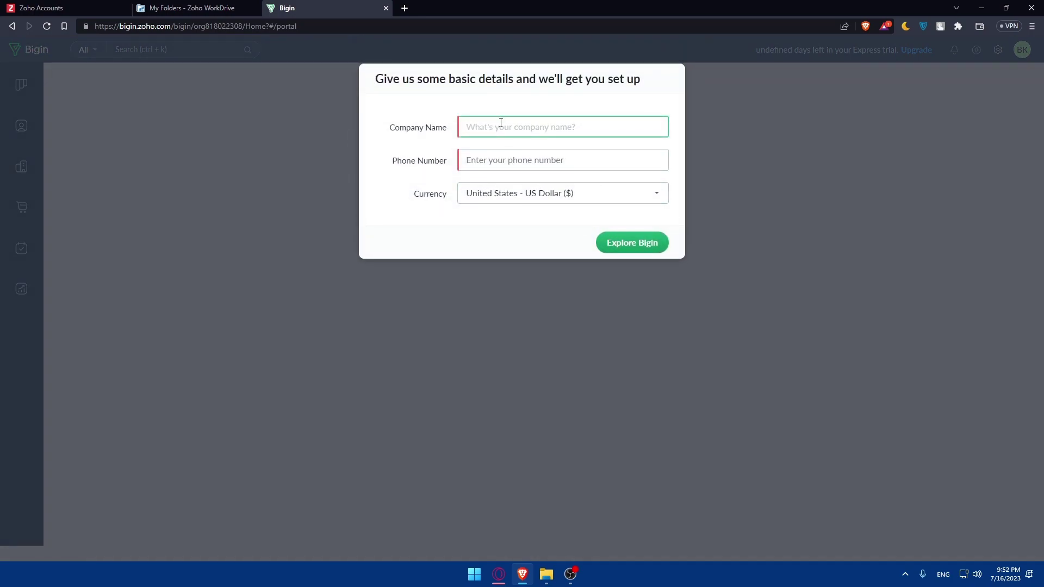
# Enter company name 'test' and a phone number, then submit to enter Bigin
pyautogui.write('test')
pyautogui.click(516, 161)
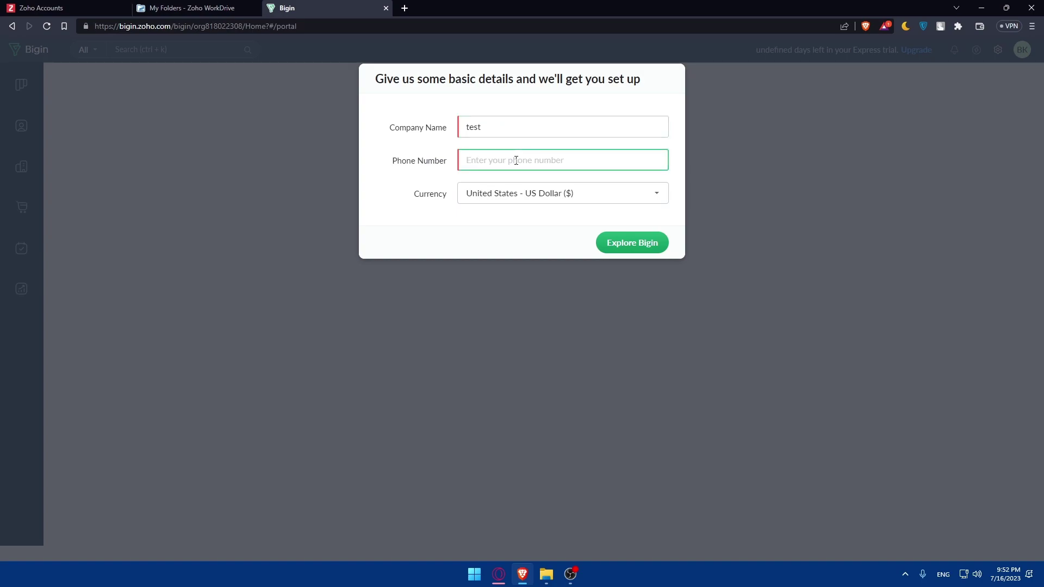
pyautogui.click(617, 247)
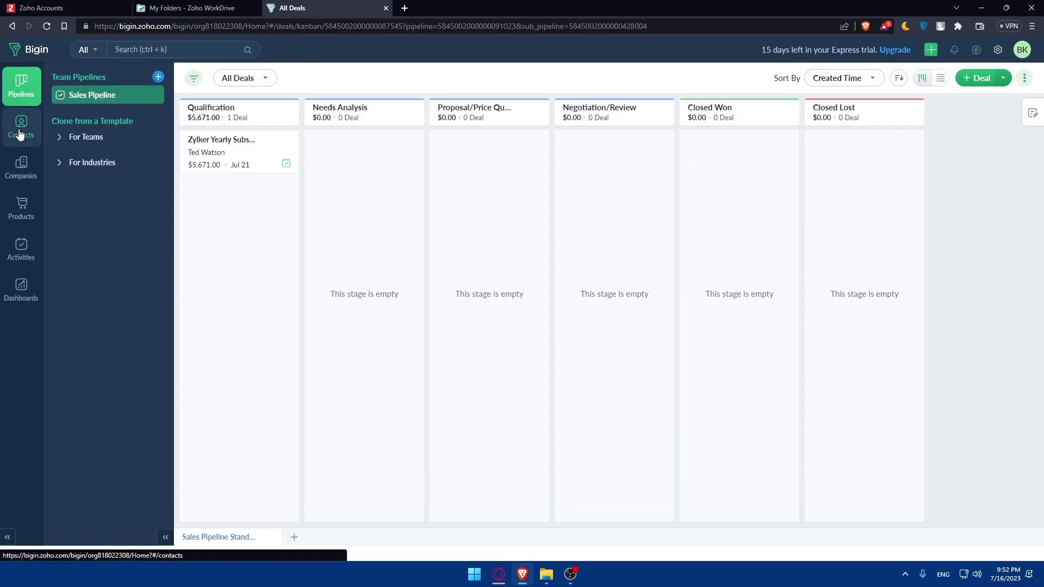
# Go to Contacts, dismiss the tour, and pick Import Contacts from the +Contact dropdown
pyautogui.click(19, 131)
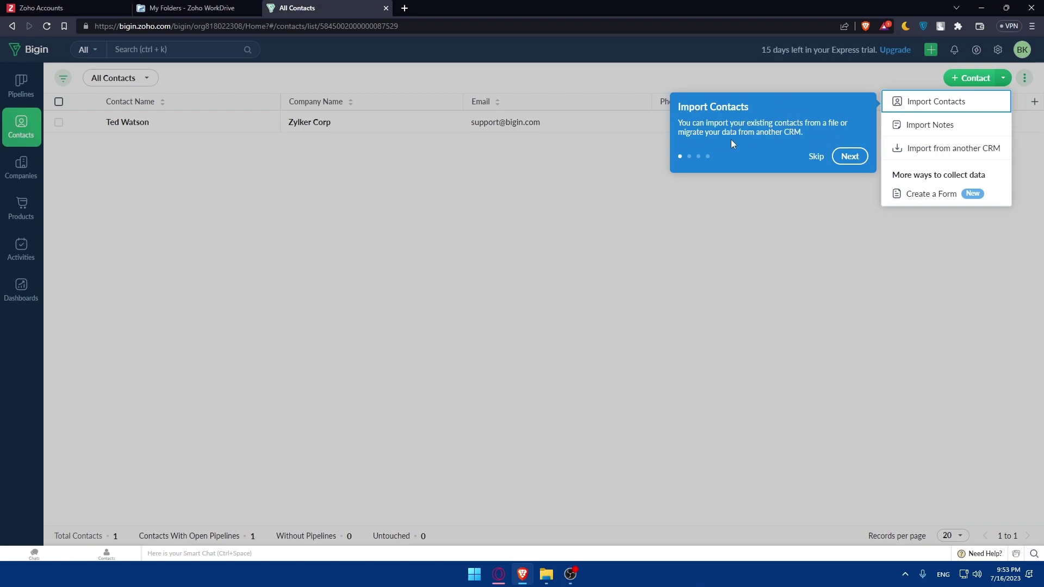
pyautogui.click(849, 157)
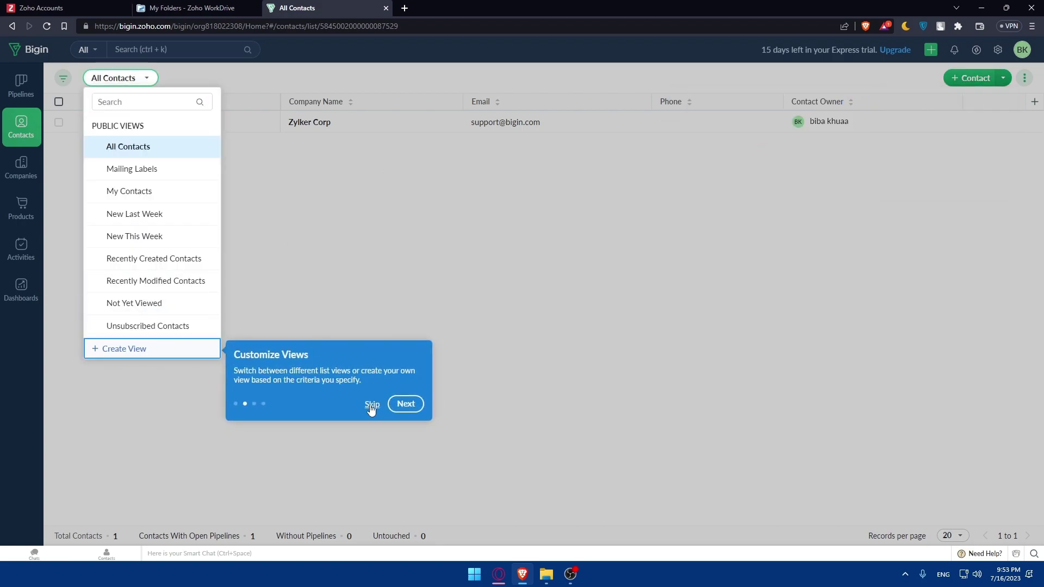
pyautogui.click(372, 404)
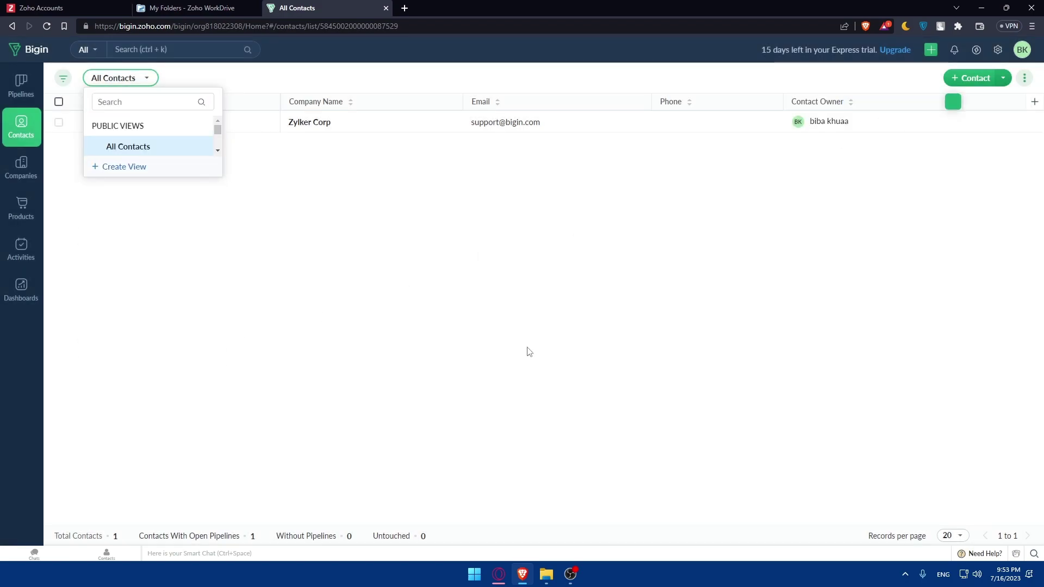
pyautogui.click(958, 80)
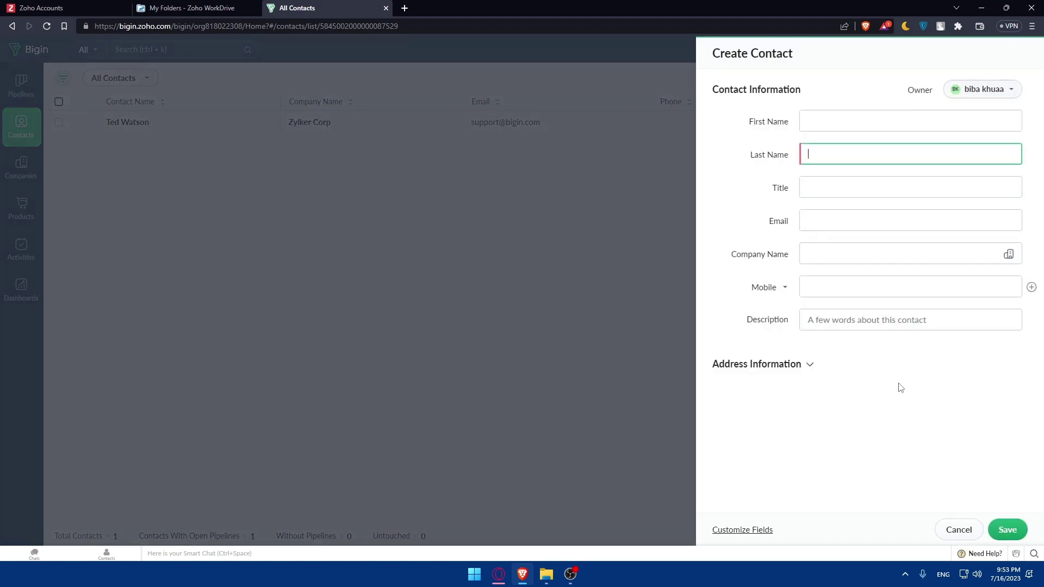
pyautogui.click(951, 532)
pyautogui.click(1004, 79)
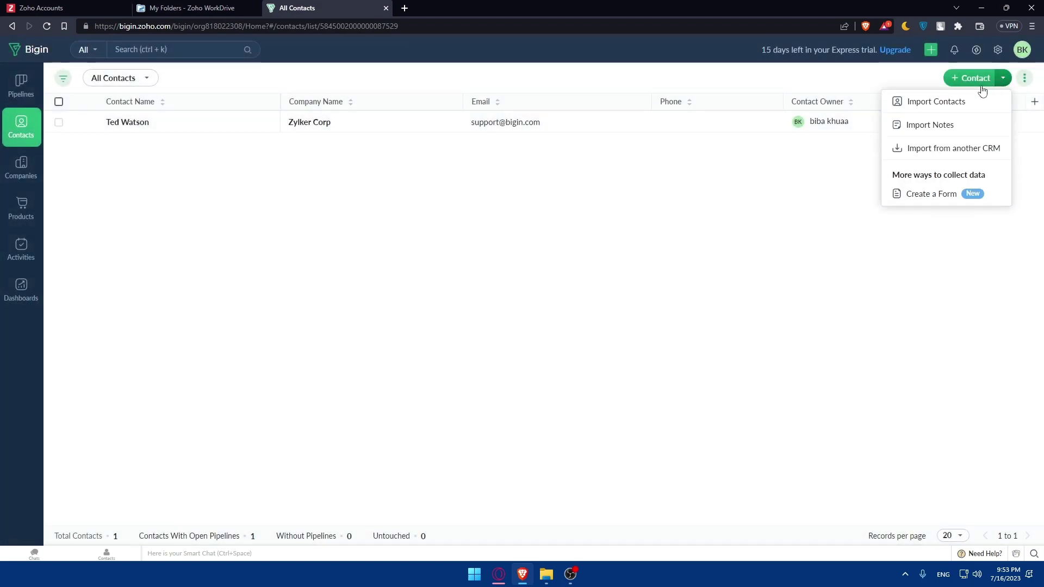
pyautogui.click(949, 102)
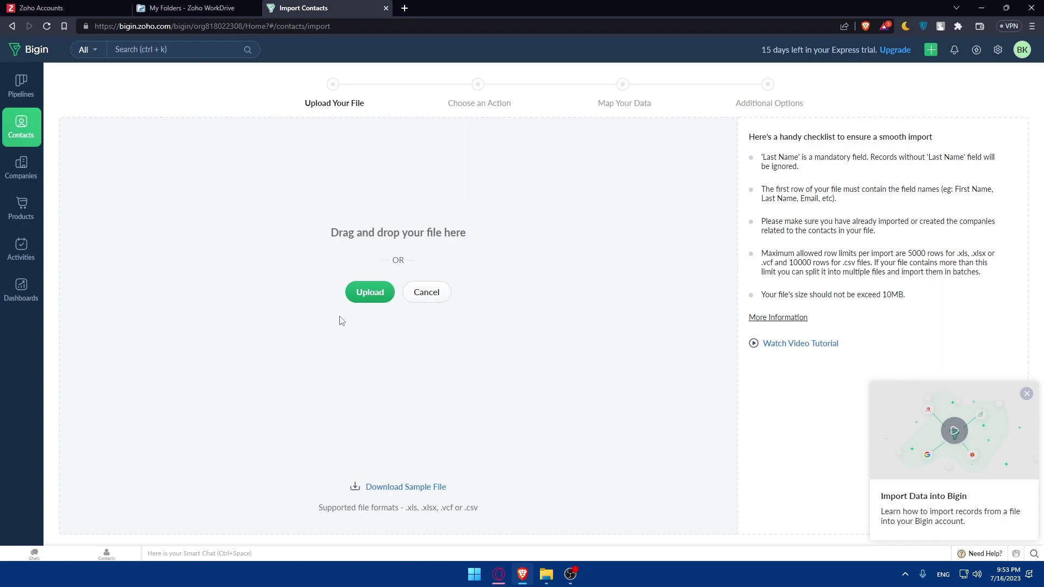
pyautogui.click(374, 296)
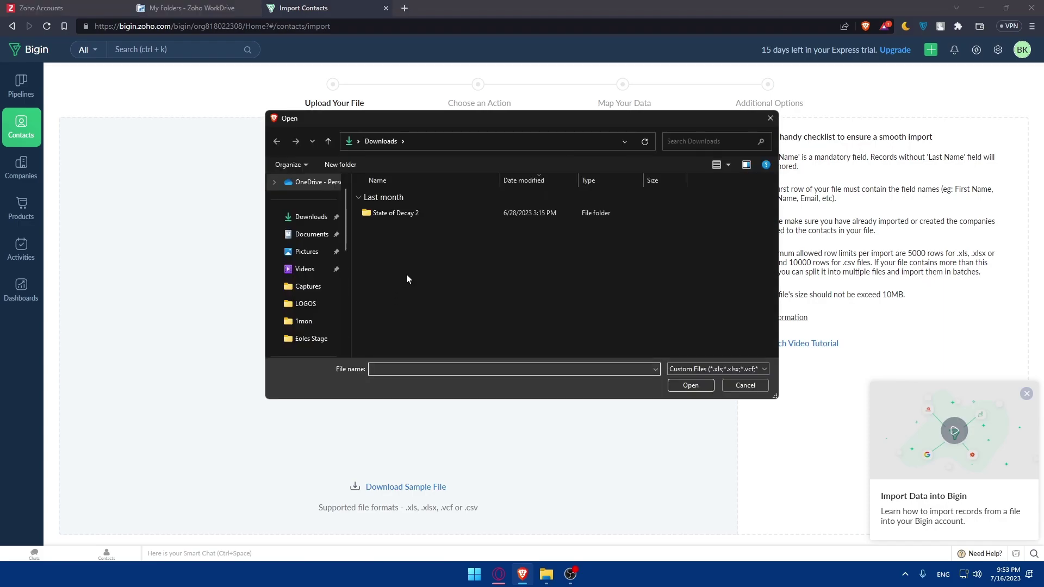
pyautogui.click(714, 371)
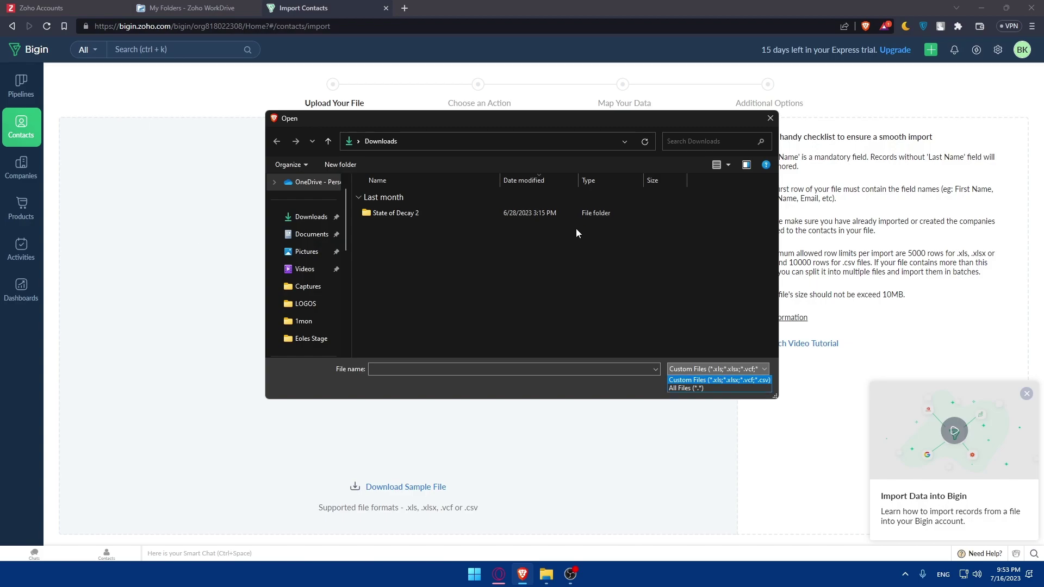
pyautogui.click(660, 312)
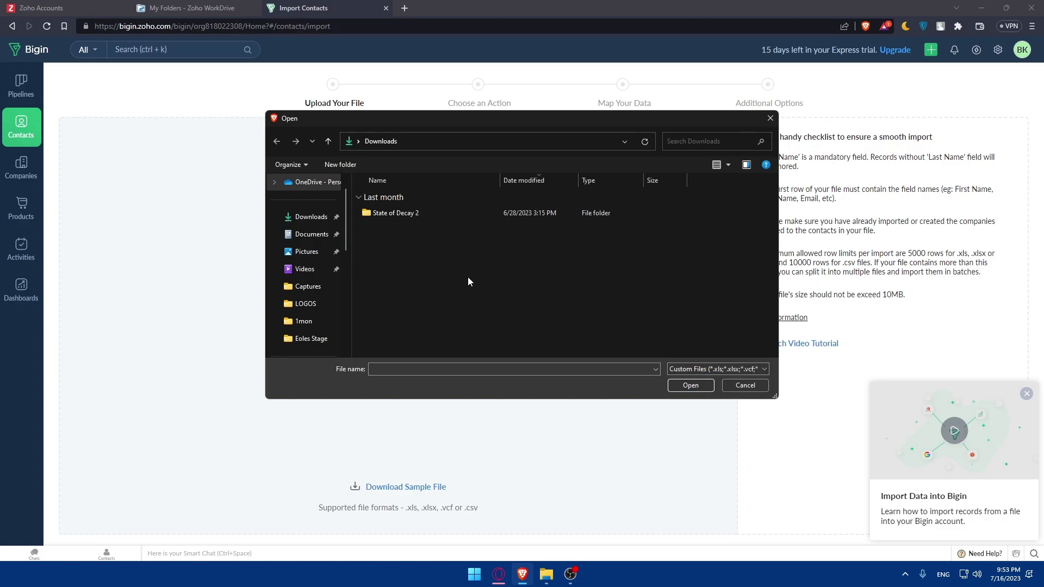
pyautogui.click(770, 118)
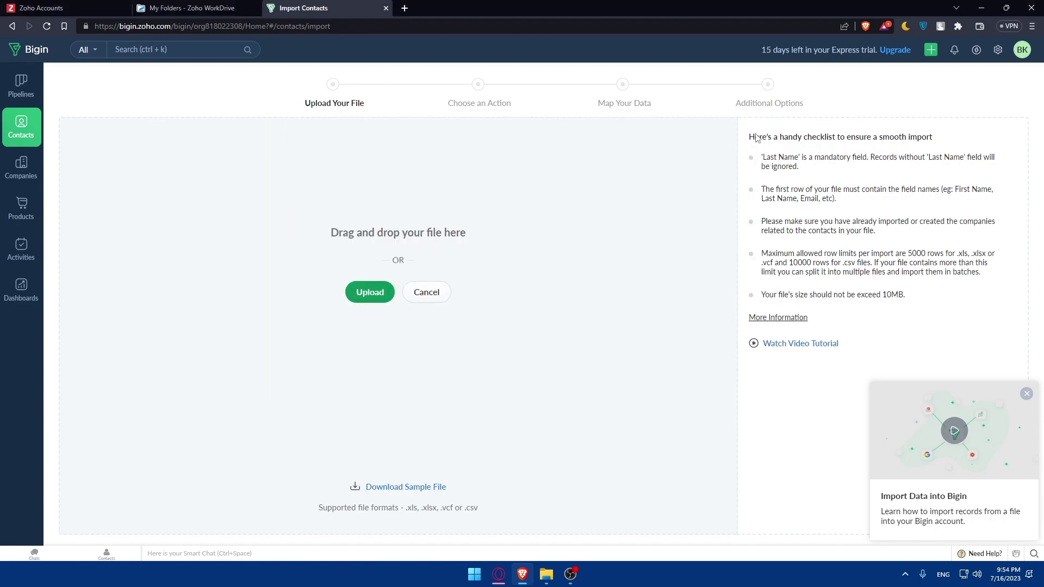